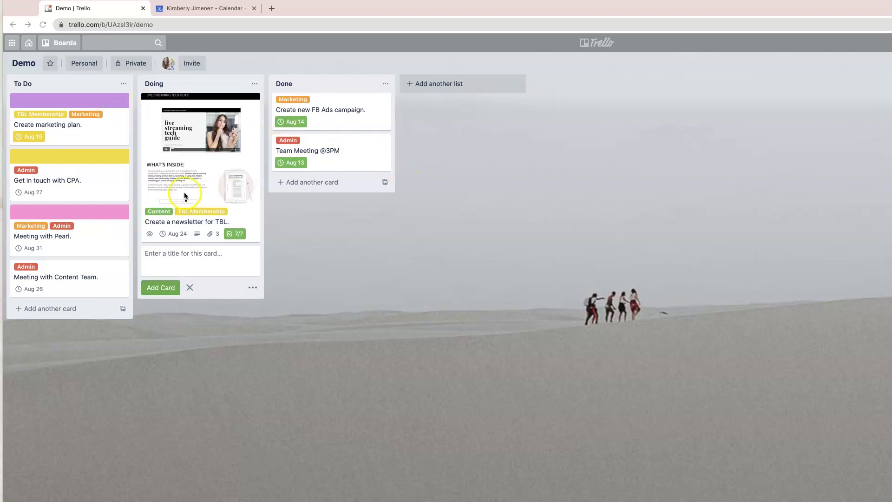
# Leave Google Calendar settings and return to the Trello Demo board.
pyautogui.click(224, 9)
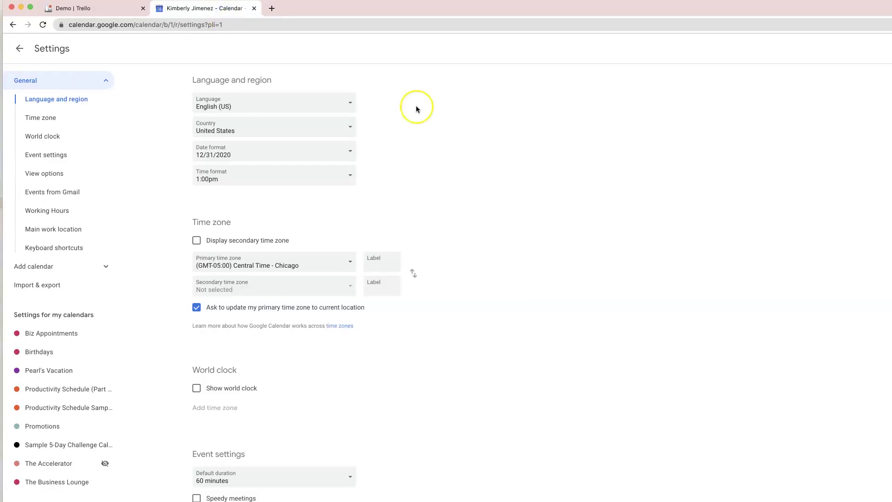
pyautogui.click(14, 51)
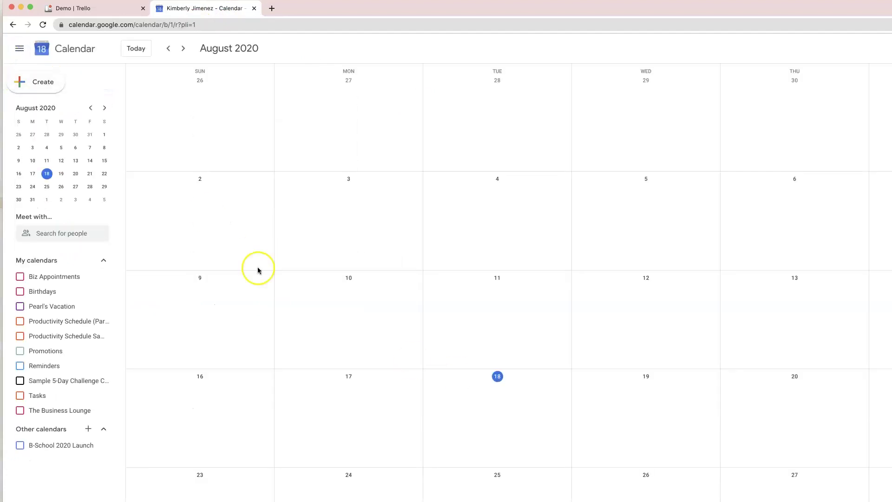
pyautogui.click(124, 15)
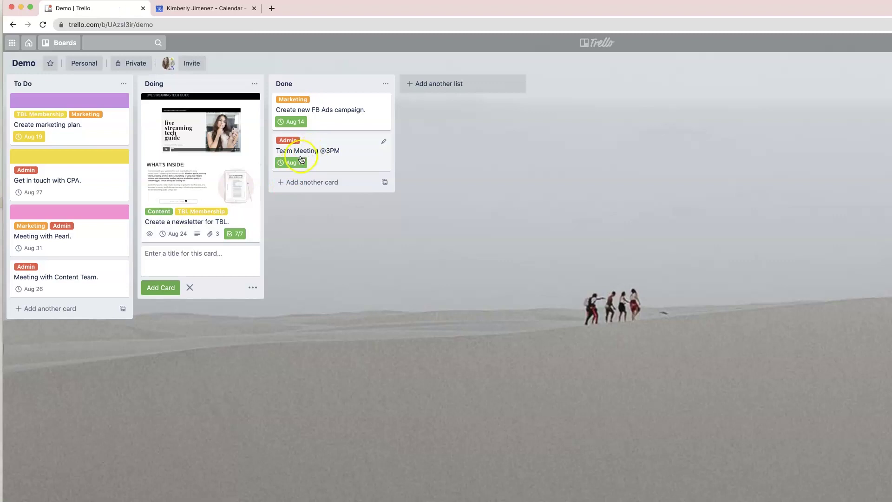
# Set the Create marketing plan card's due date to Aug 19, 9:00 AM.
pyautogui.click(74, 136)
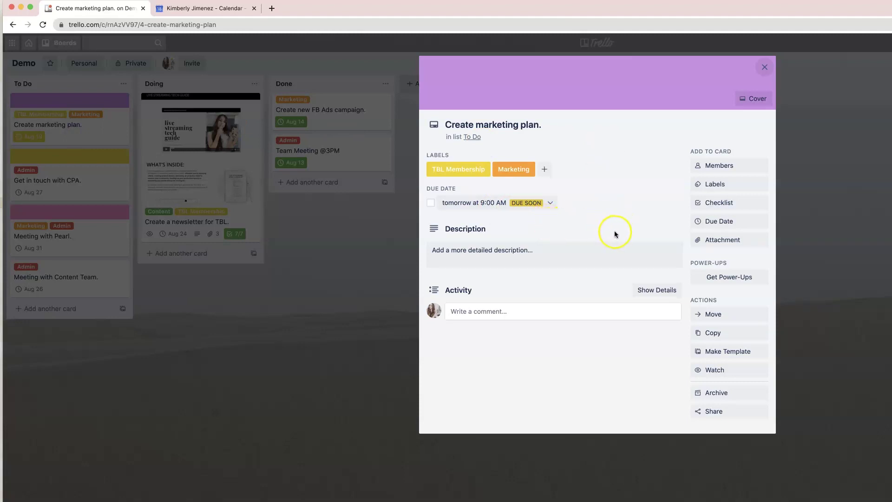
pyautogui.click(725, 222)
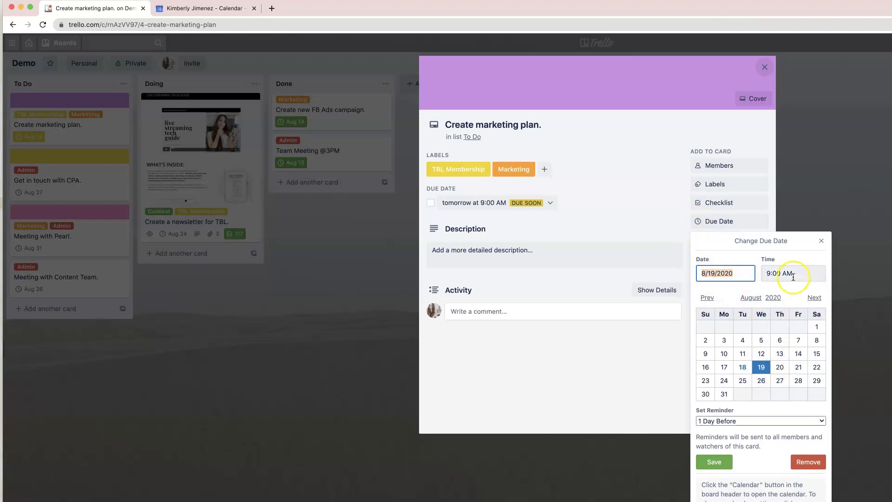
pyautogui.click(714, 463)
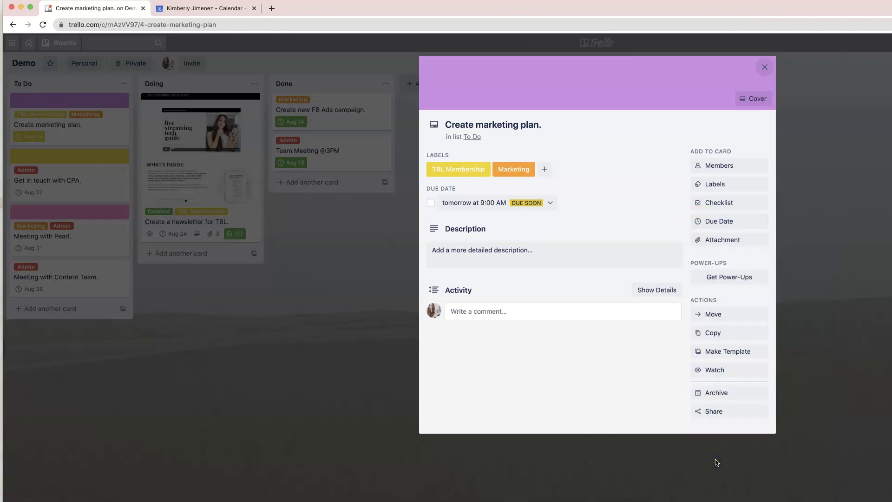
pyautogui.click(765, 67)
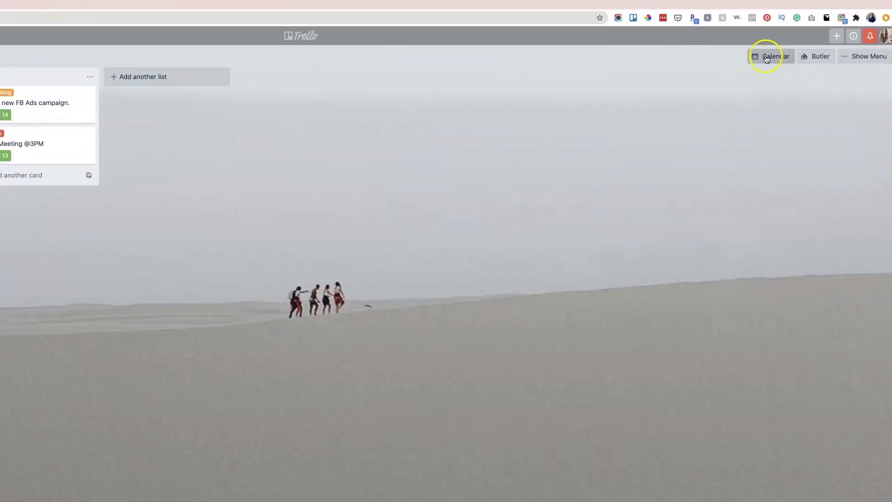
# Search the board's power-ups for 'cal', then open the board's calendar view.
pyautogui.click(868, 56)
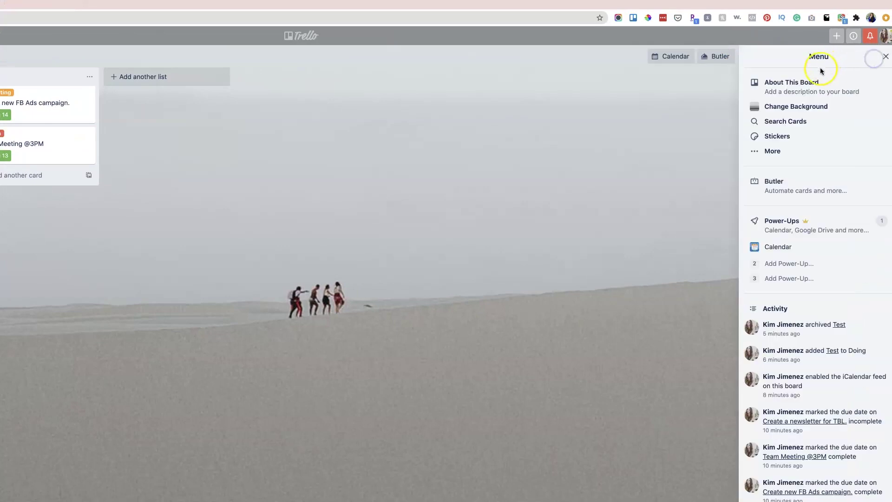
pyautogui.click(782, 226)
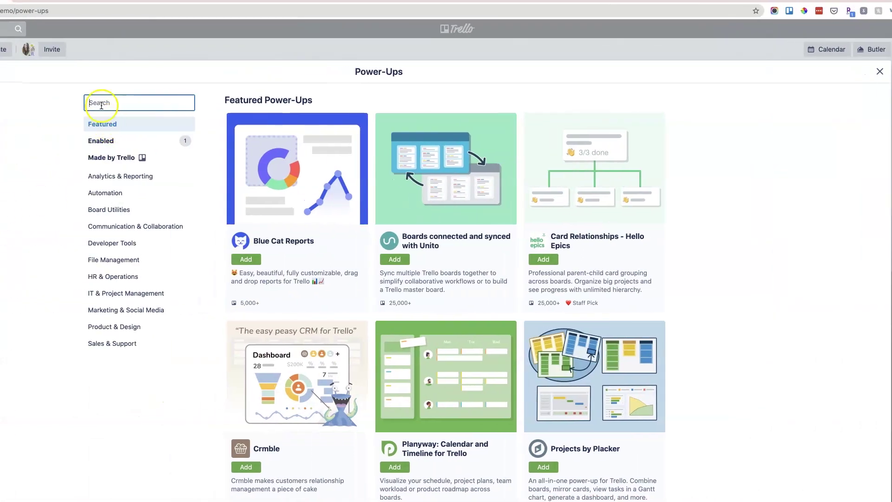
pyautogui.write('cal')
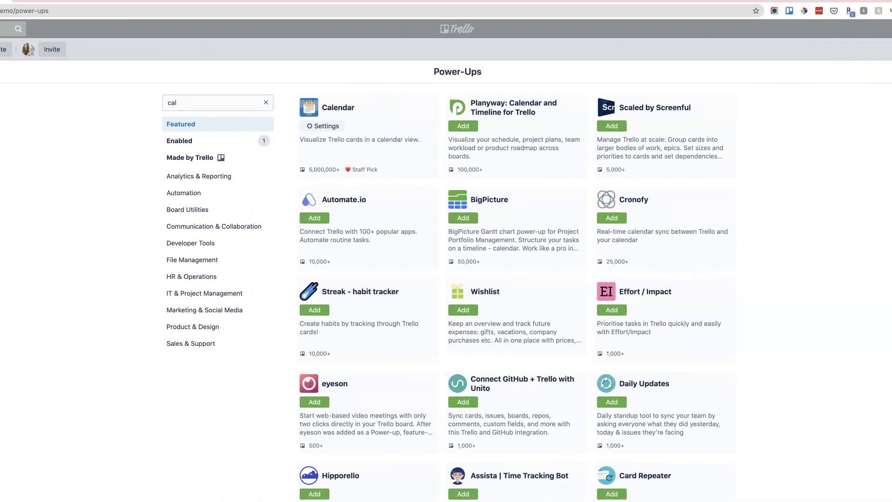
pyautogui.press('Escape')
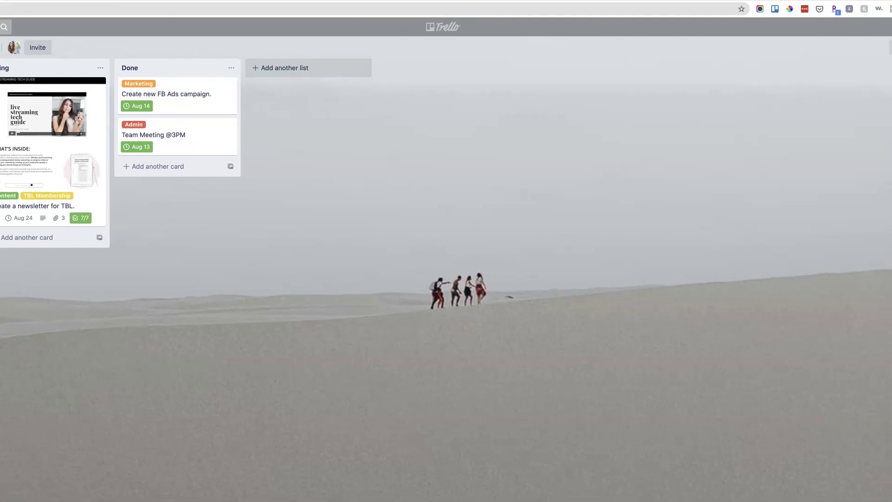
pyautogui.click(777, 34)
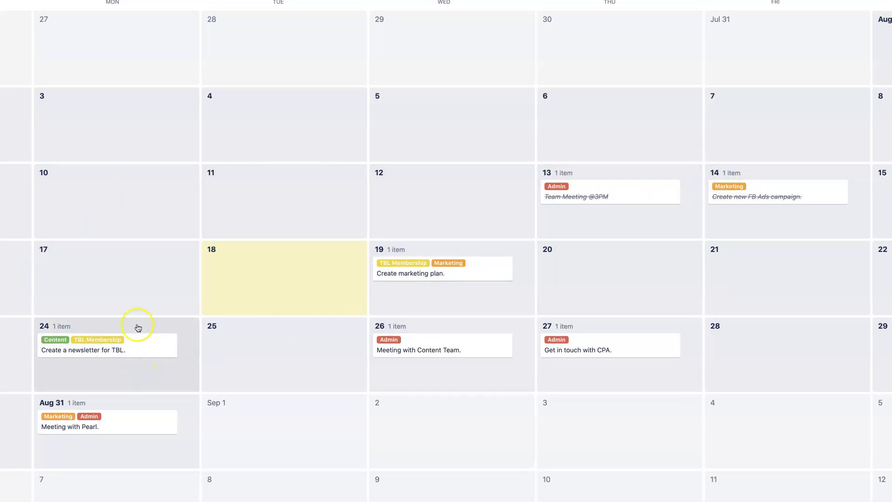
# Open the Create a newsletter for TBL card, scroll its details, and close it.
pyautogui.click(139, 352)
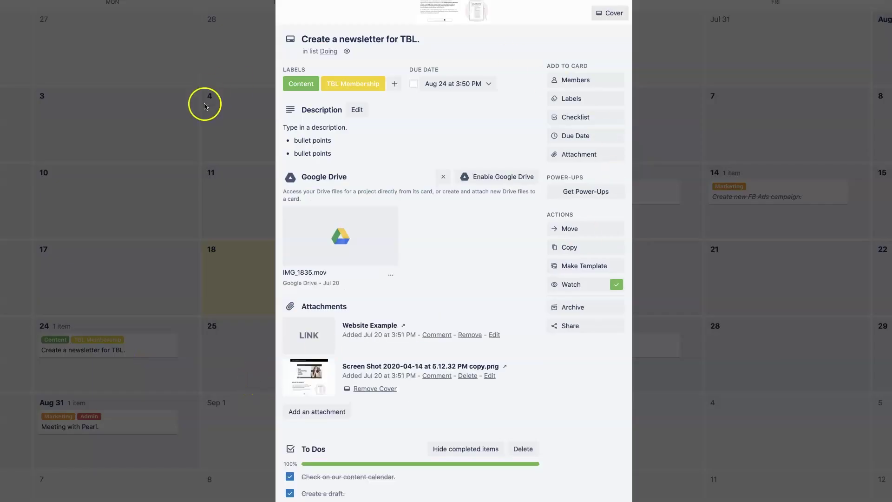
pyautogui.scroll(-4, 408, 86)
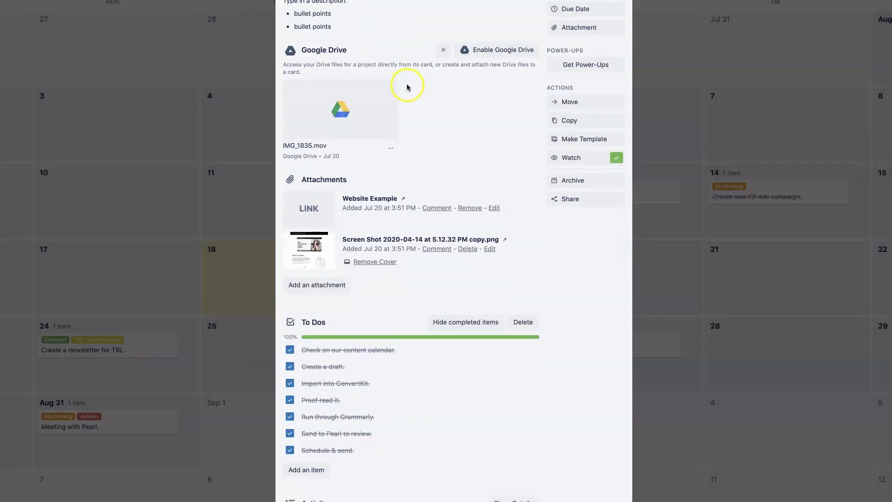
pyautogui.click(119, 135)
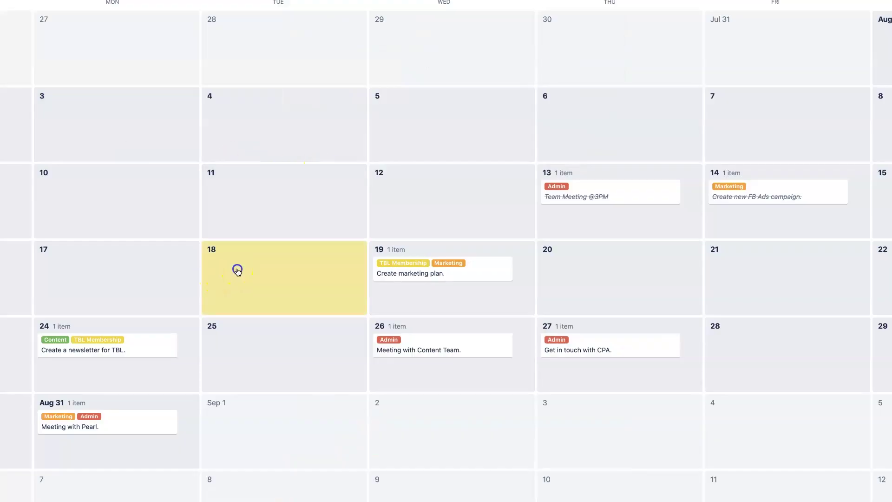
pyautogui.click(237, 269)
pyautogui.click(285, 392)
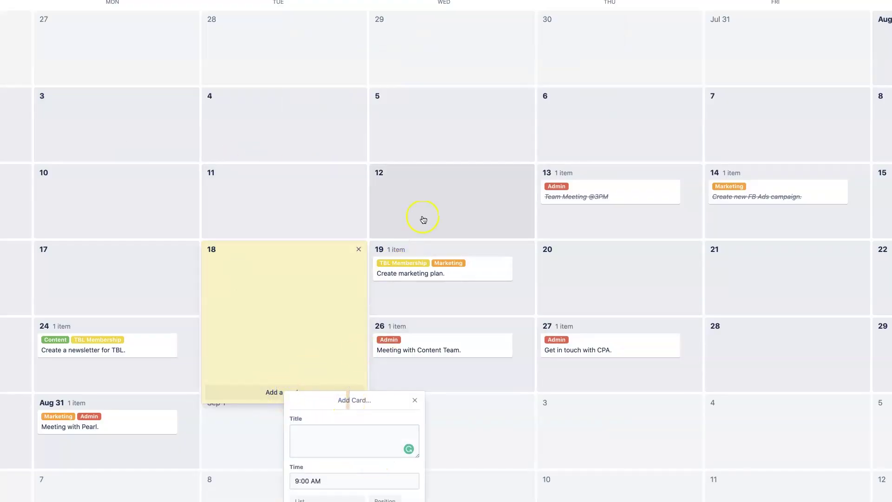
pyautogui.click(444, 187)
pyautogui.click(443, 315)
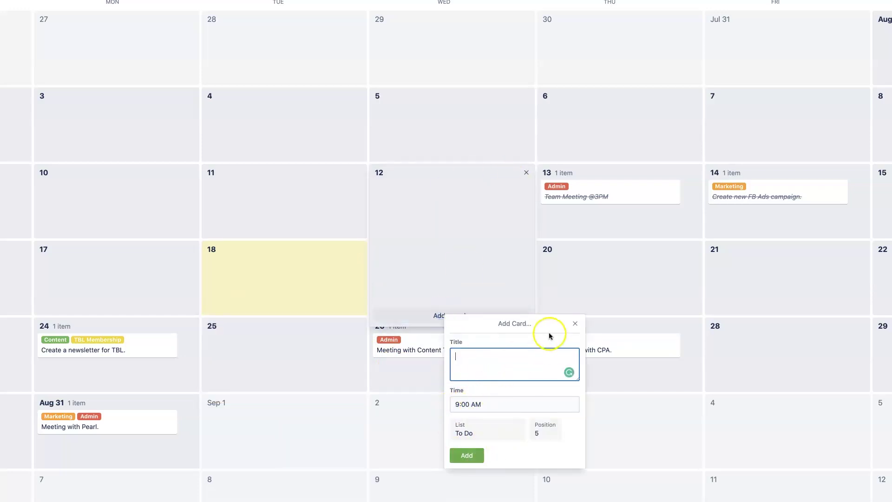
pyautogui.click(574, 324)
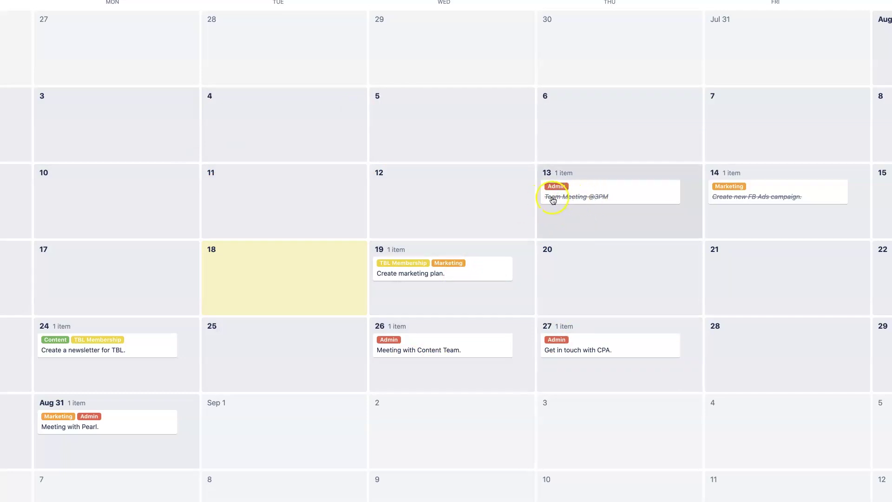
pyautogui.click(592, 195)
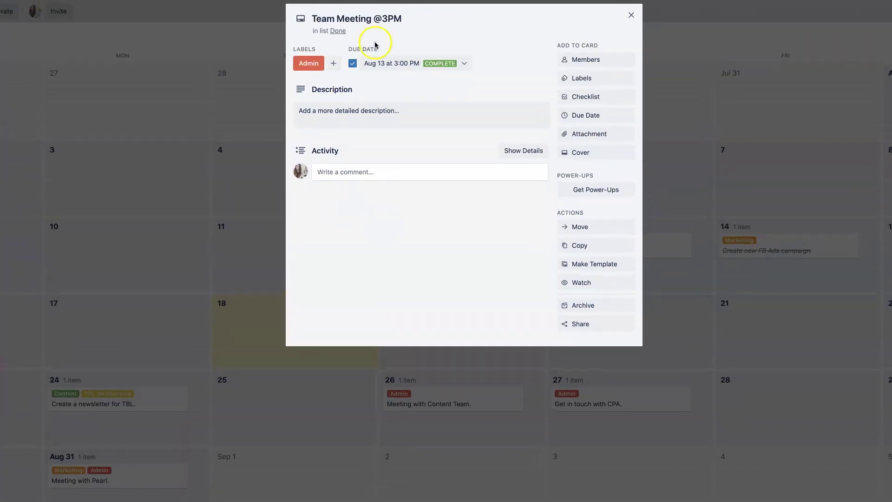
pyautogui.click(631, 15)
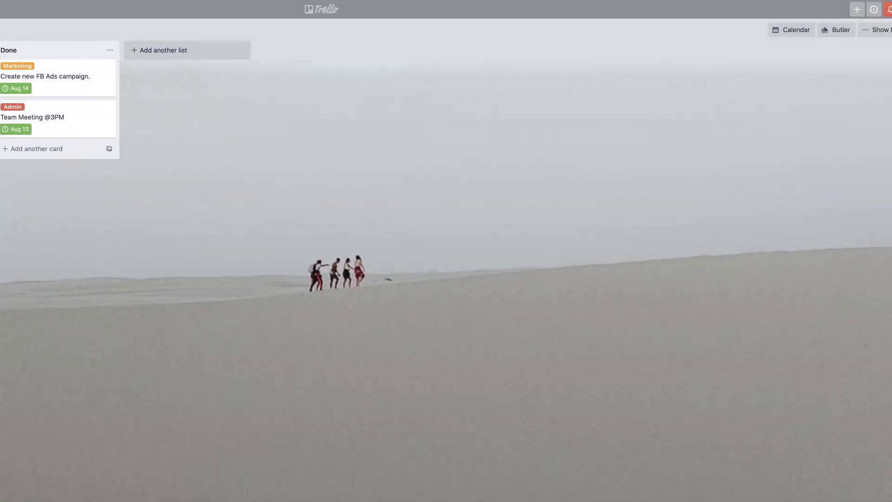
# Open the calendar sync settings and turn syncing off, then back on.
pyautogui.click(783, 24)
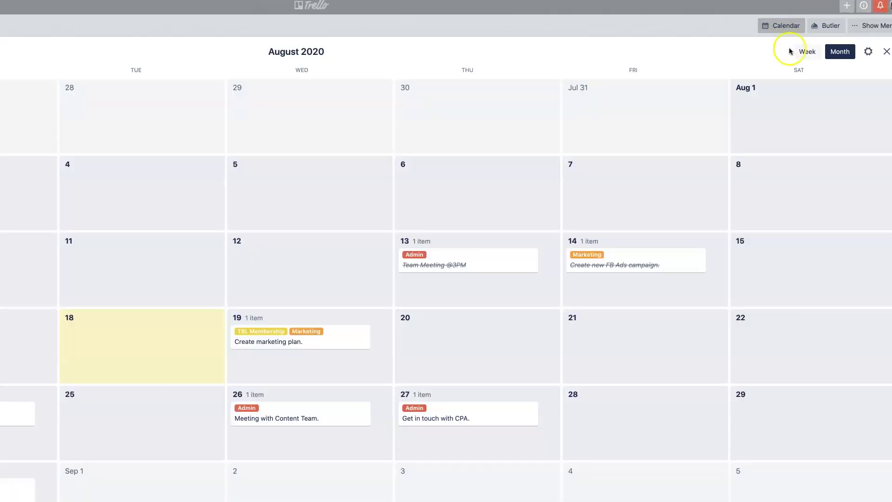
pyautogui.click(867, 53)
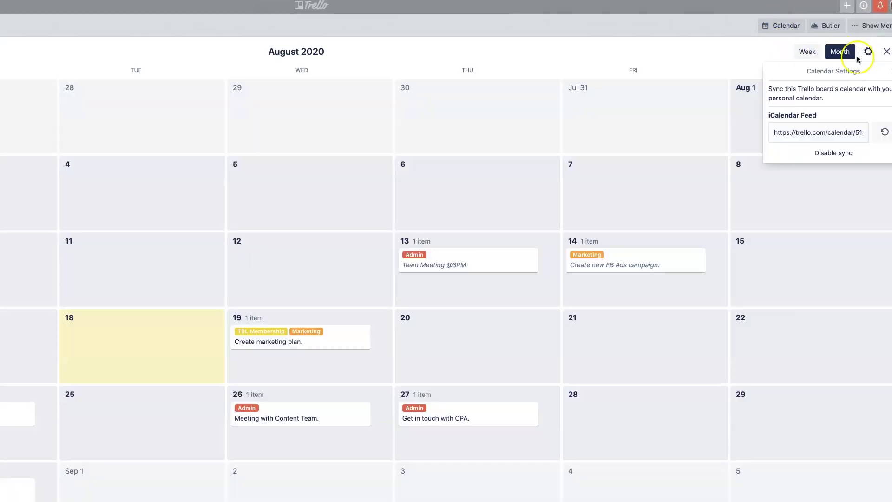
pyautogui.click(837, 154)
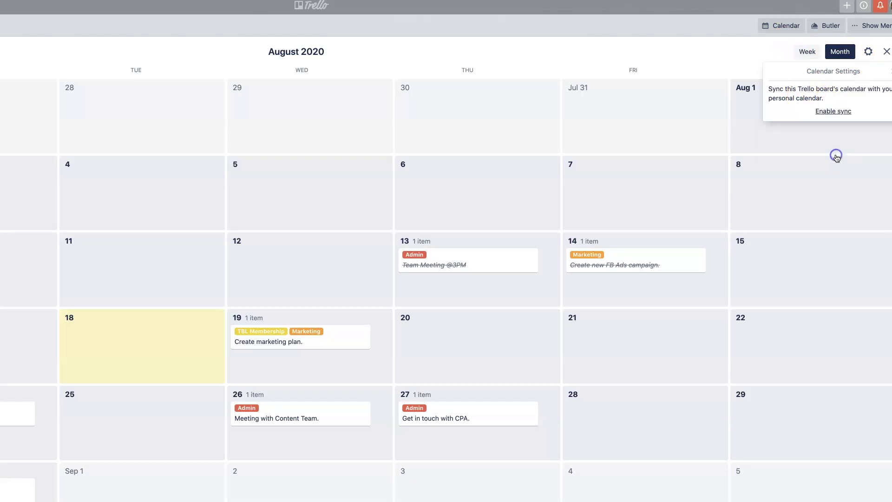
pyautogui.click(823, 112)
# Select the full iCalendar feed URL and switch to Google Calendar.
pyautogui.click(821, 130)
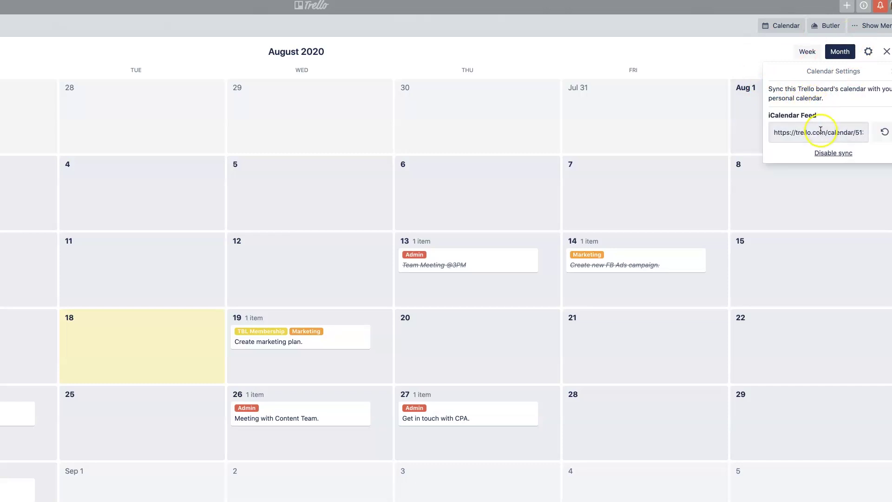
pyautogui.click(821, 132)
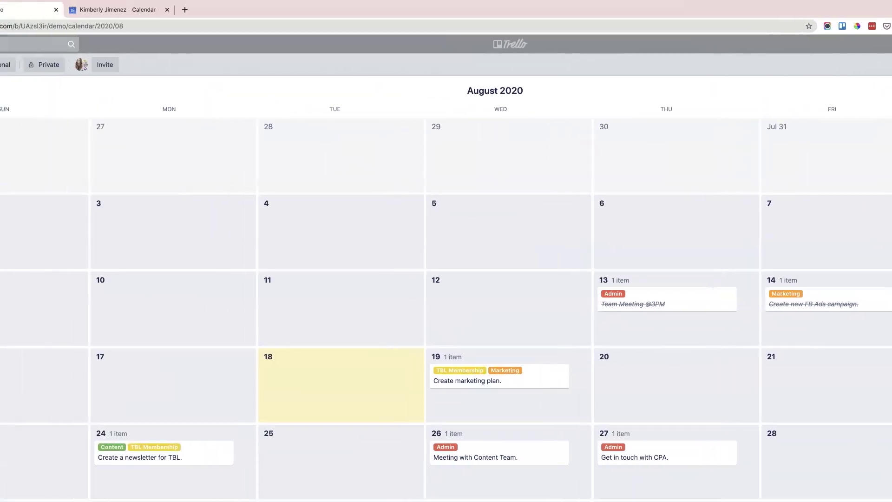
pyautogui.click(84, 8)
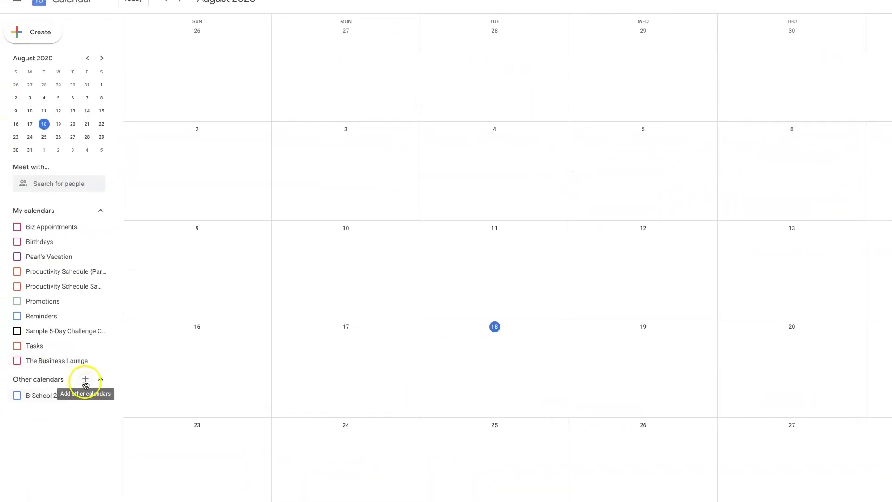
# Add the Trello iCal feed under Other calendars > From URL, then return to the month view.
pyautogui.click(85, 380)
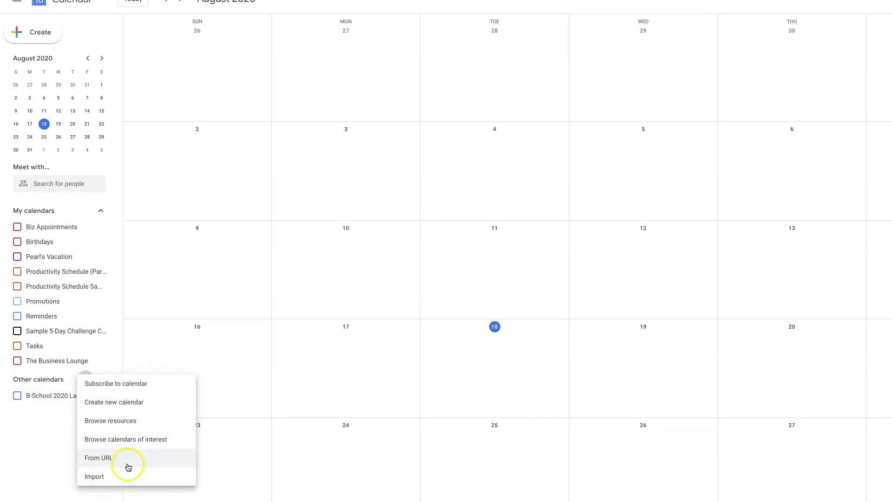
pyautogui.click(128, 466)
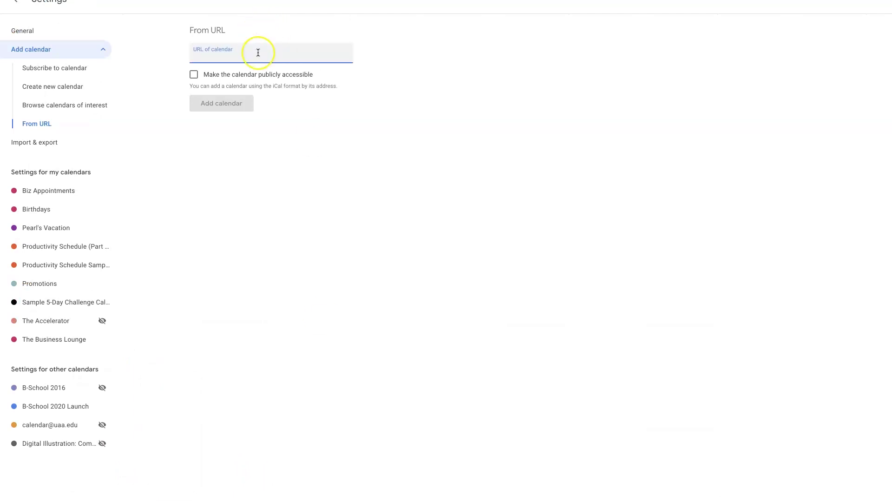
pyautogui.hotkey('ctrl', 'v')
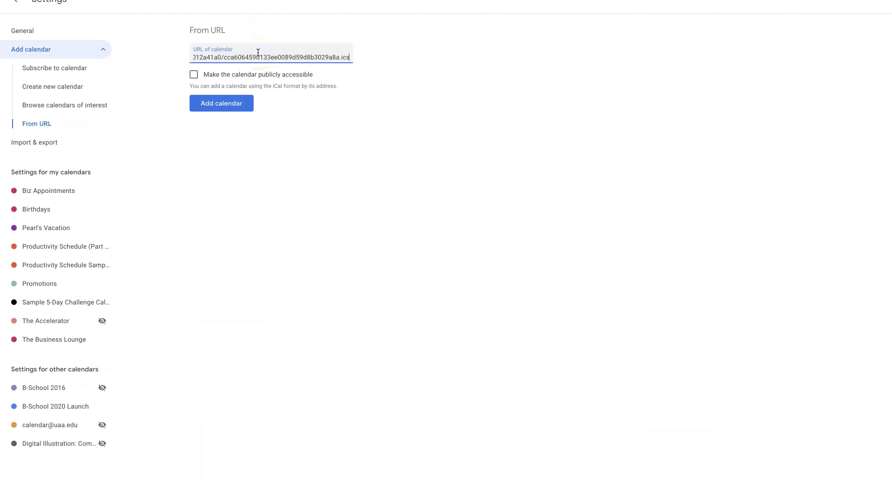
pyautogui.click(243, 109)
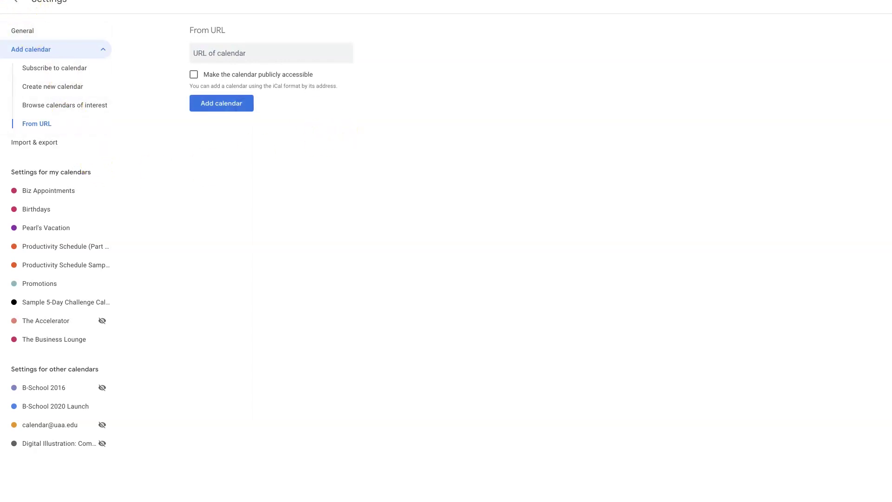
pyautogui.click(16, 1)
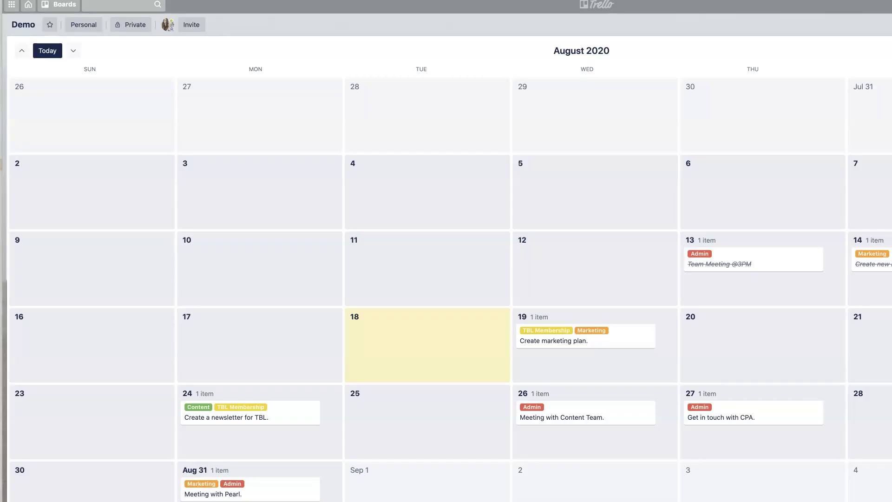
pyautogui.click(123, 4)
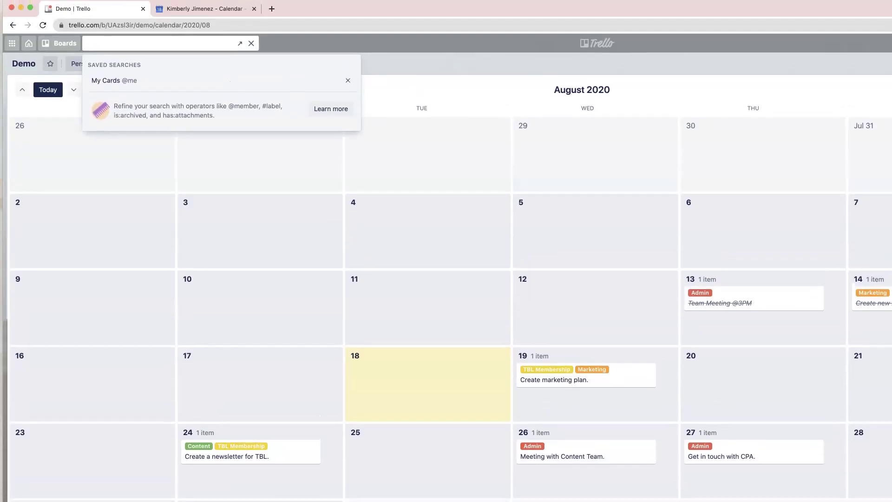
pyautogui.click(340, 6)
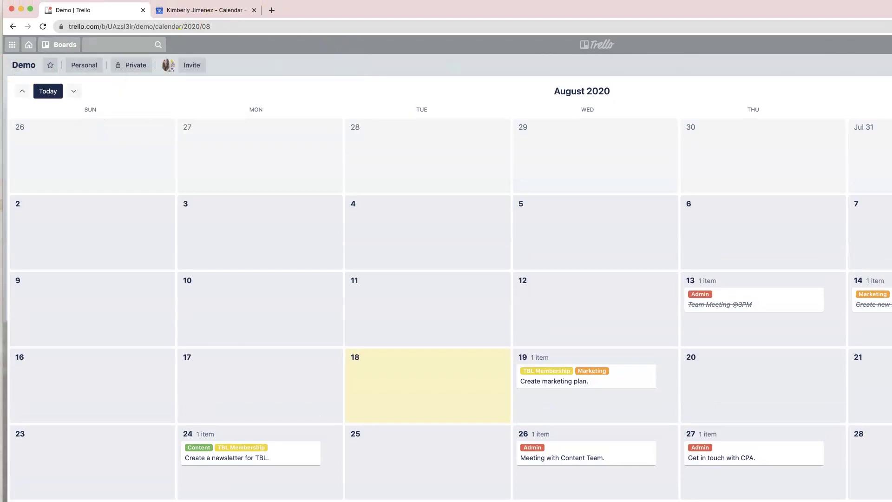
pyautogui.click(175, 9)
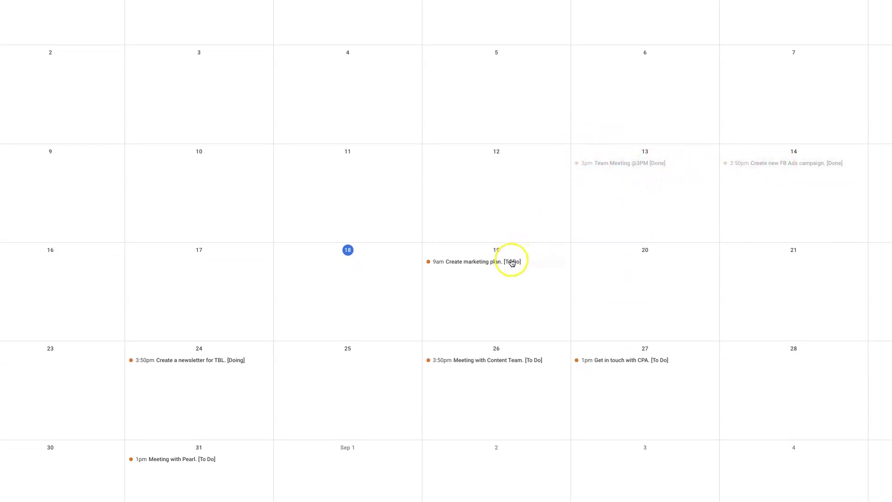
pyautogui.click(487, 266)
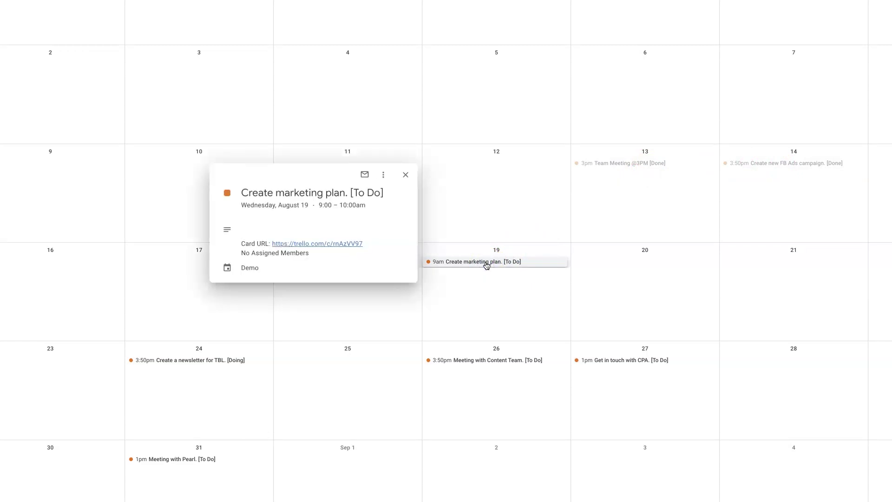
pyautogui.click(411, 271)
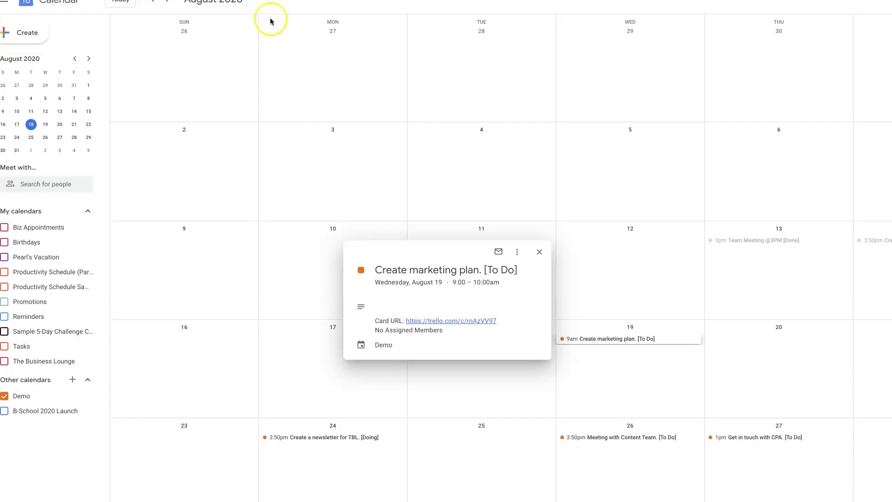
pyautogui.click(542, 253)
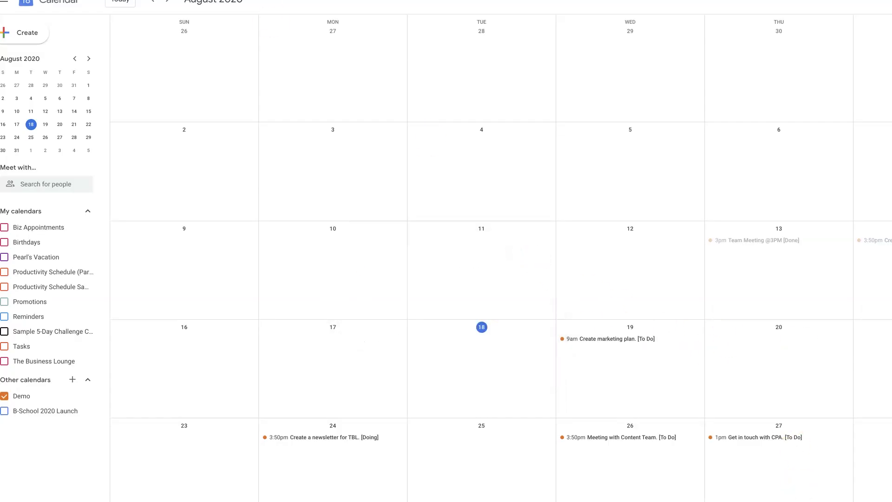